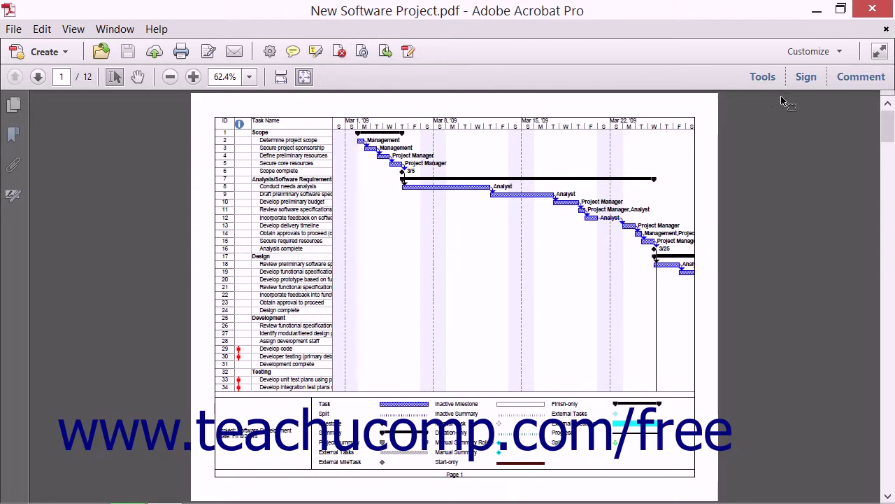
Open the Tools pane beside the New Software Project.pdf document
click(763, 77)
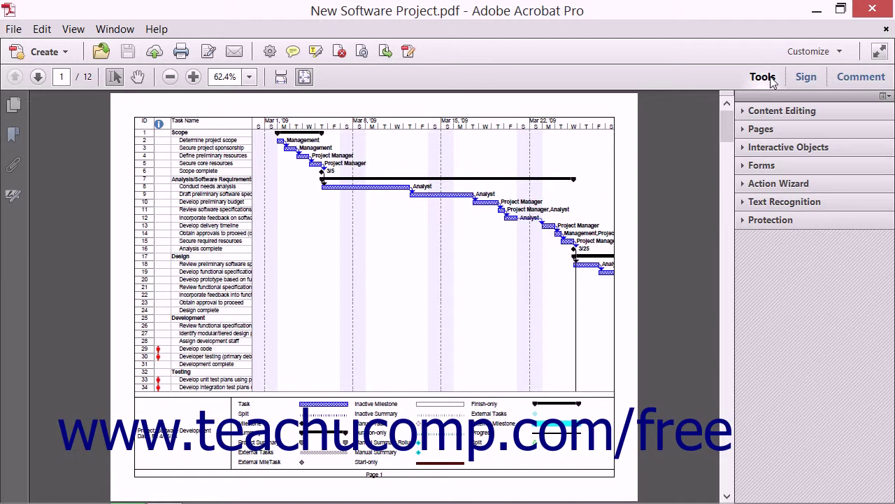
click(832, 51)
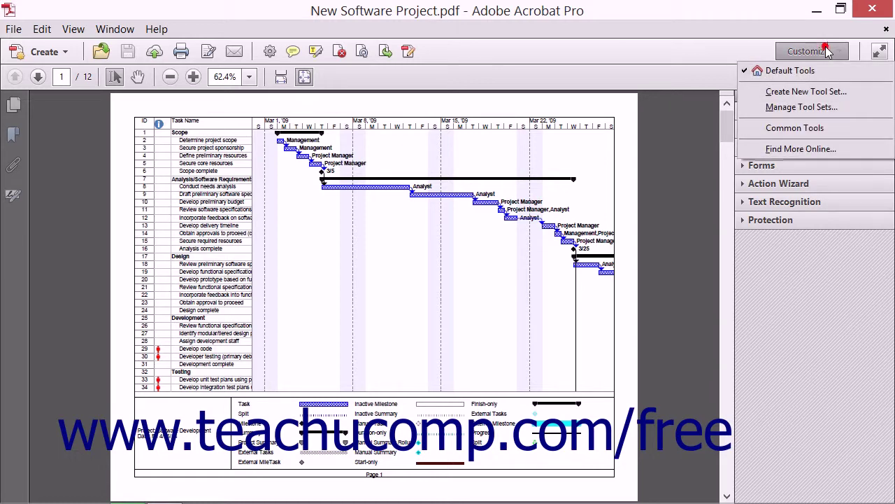
click(802, 133)
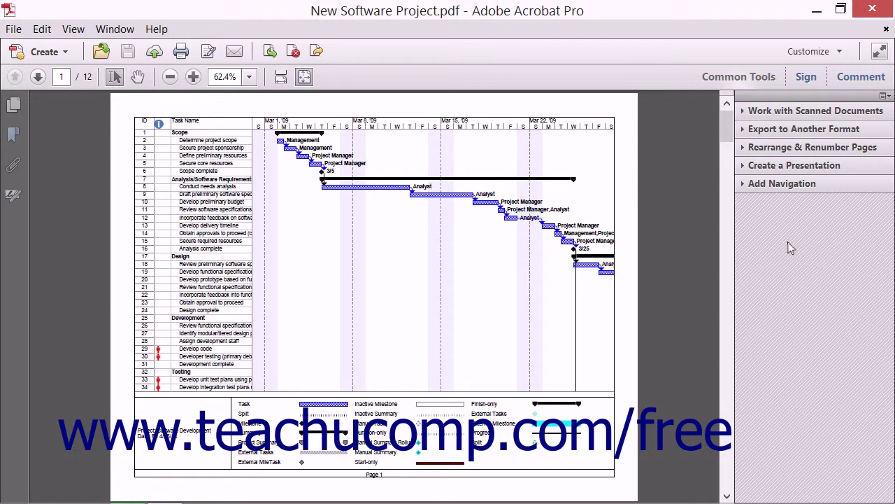
click(818, 51)
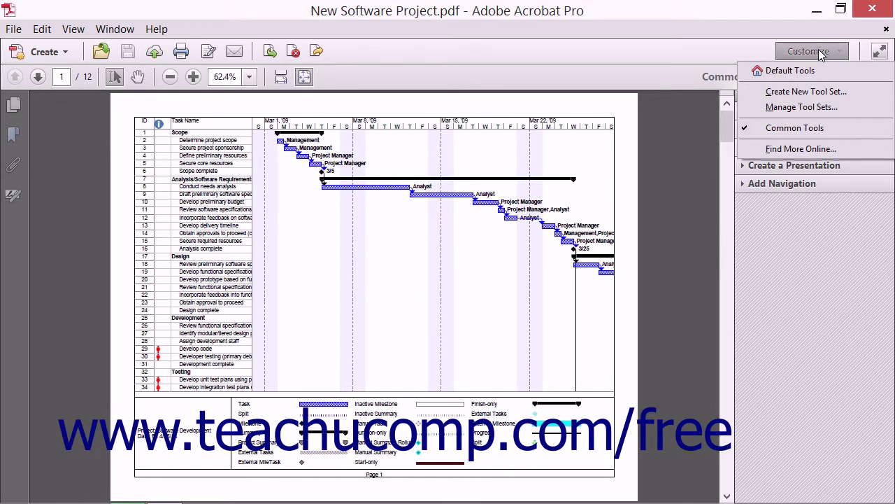
click(810, 70)
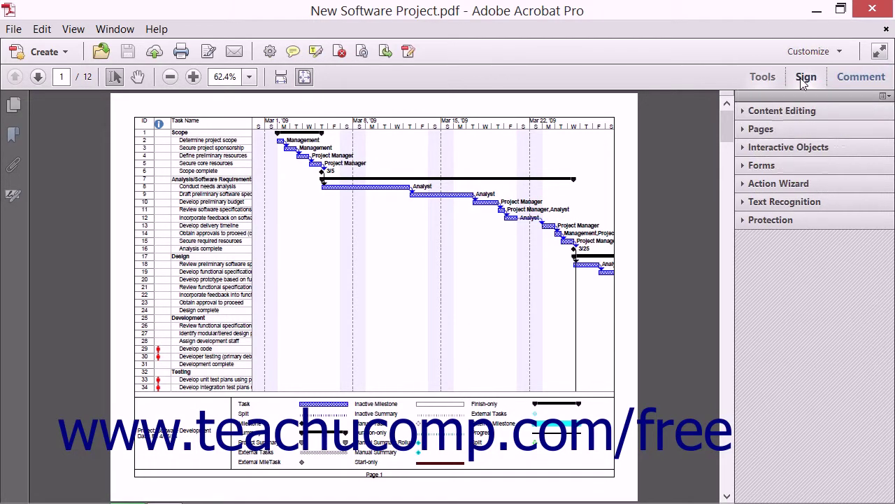
click(72, 33)
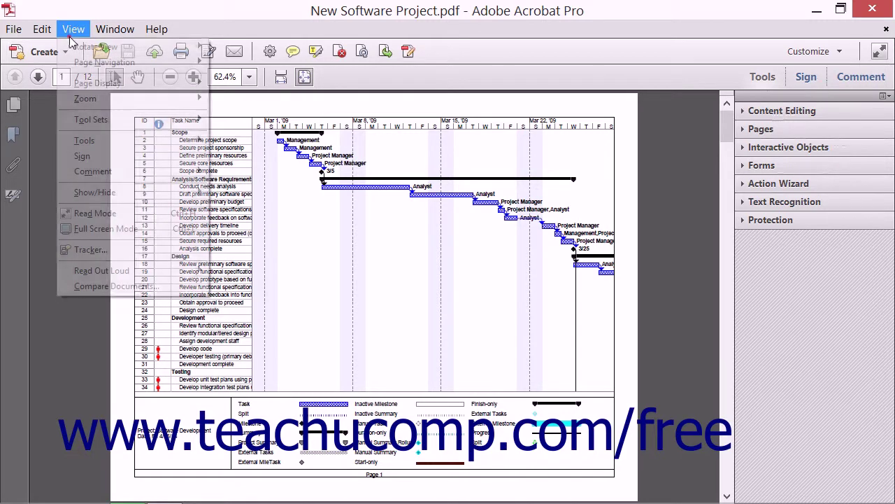
mouse_move(97, 116)
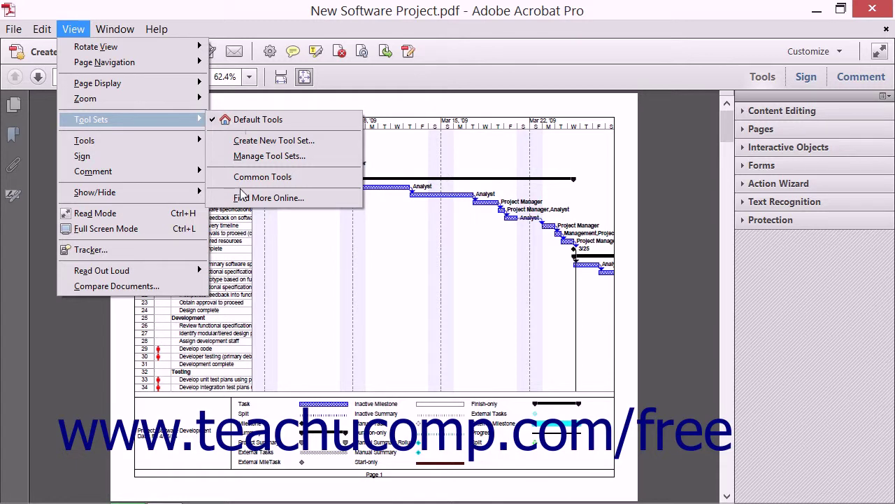
click(247, 122)
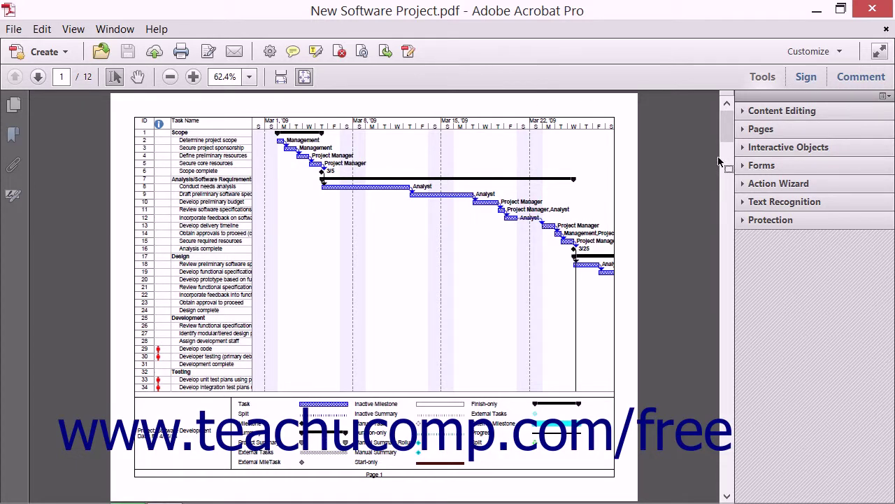
click(795, 206)
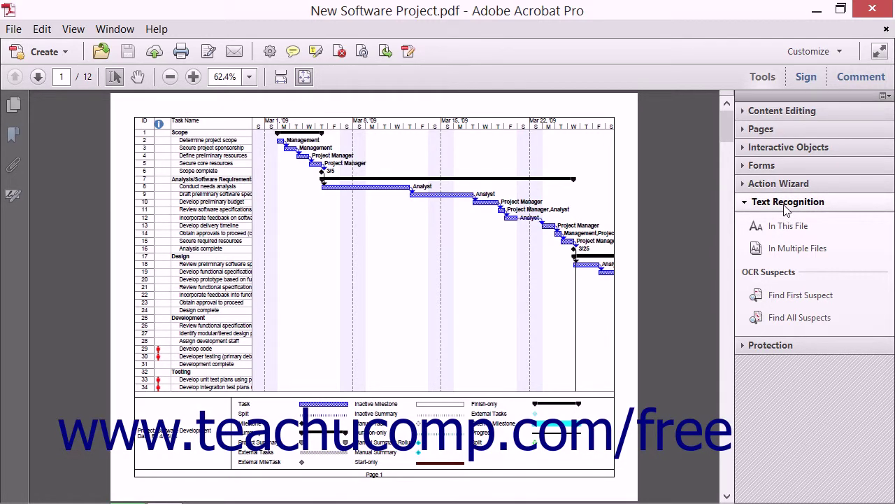
click(786, 207)
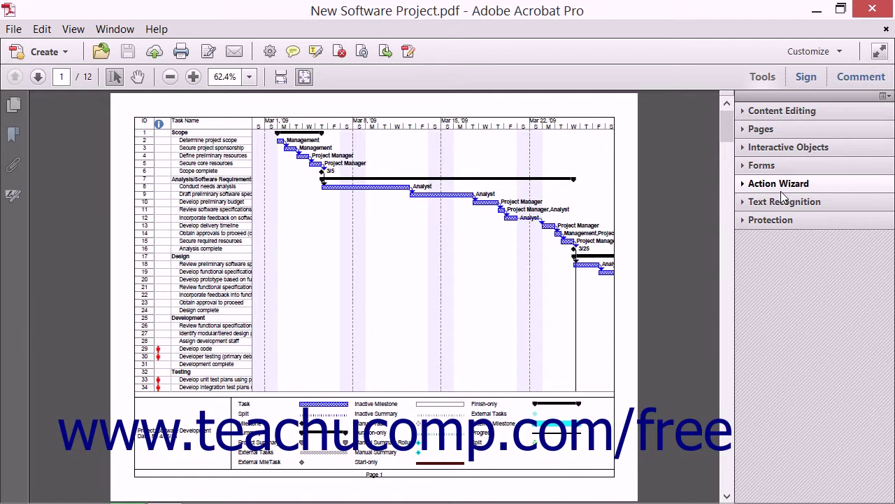
Switch the tool set to Common Tools, then back to Default Tools, and reopen the tool set list
click(823, 53)
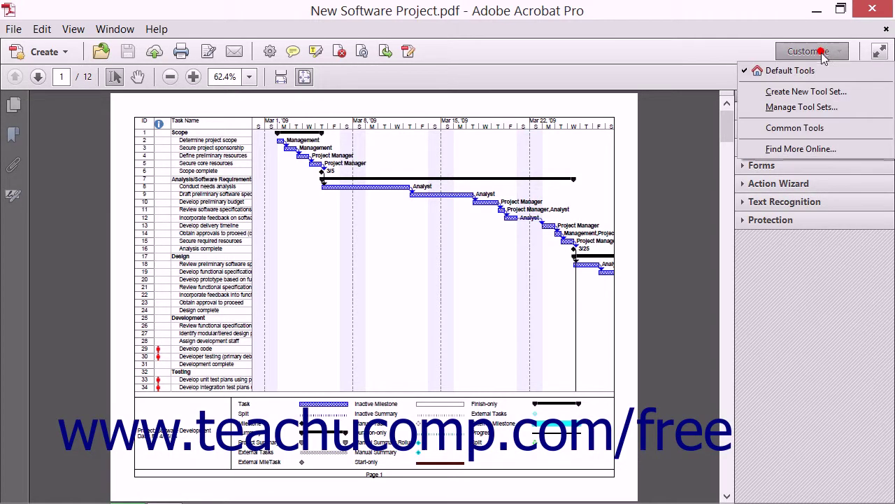
click(795, 128)
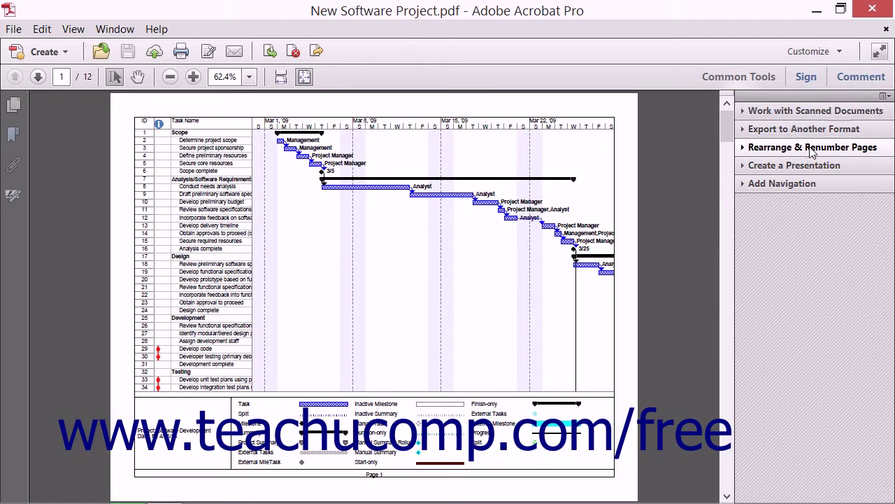
click(802, 56)
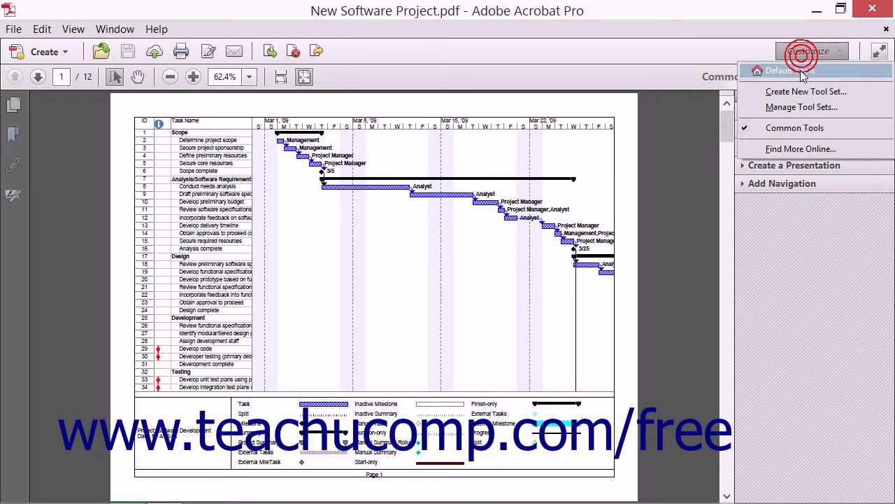
click(789, 130)
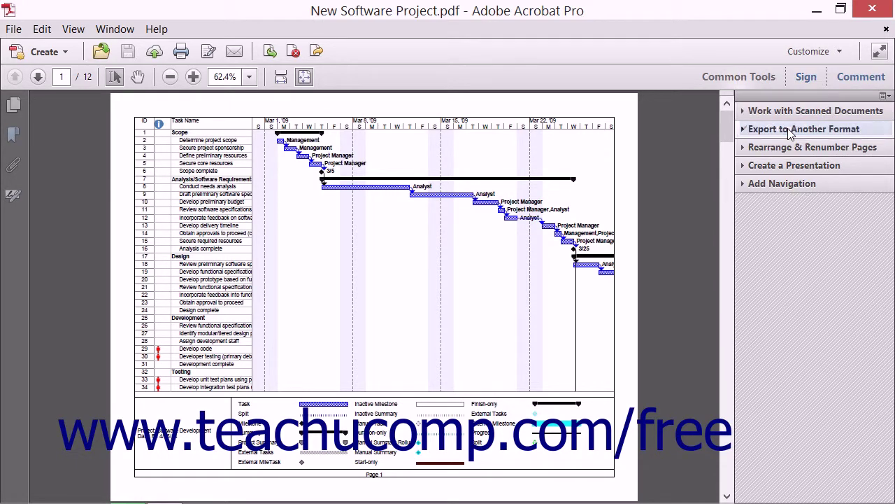
click(808, 50)
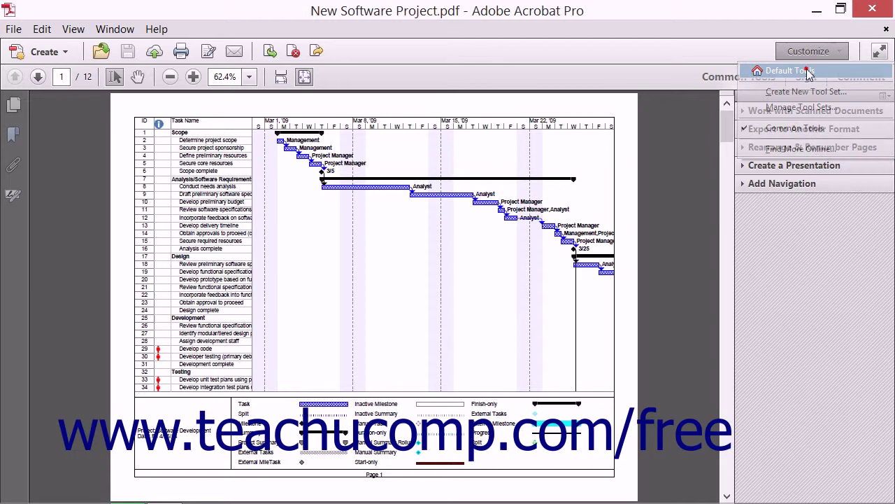
click(806, 70)
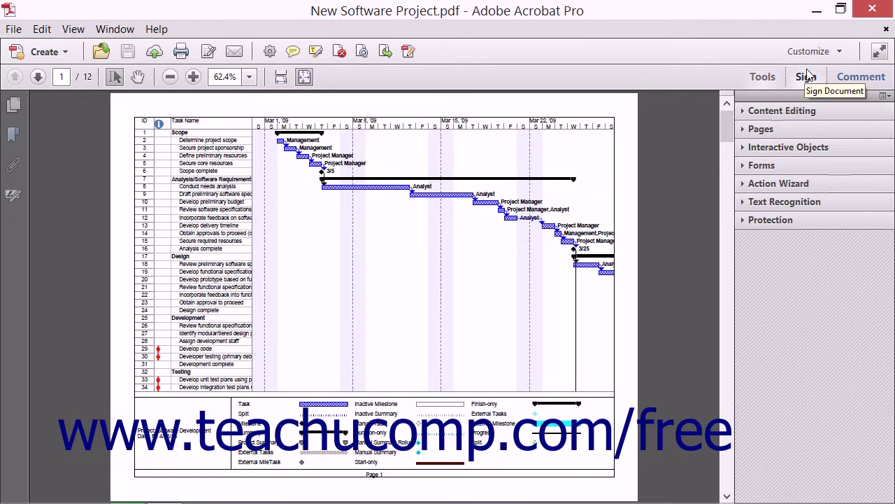
click(808, 51)
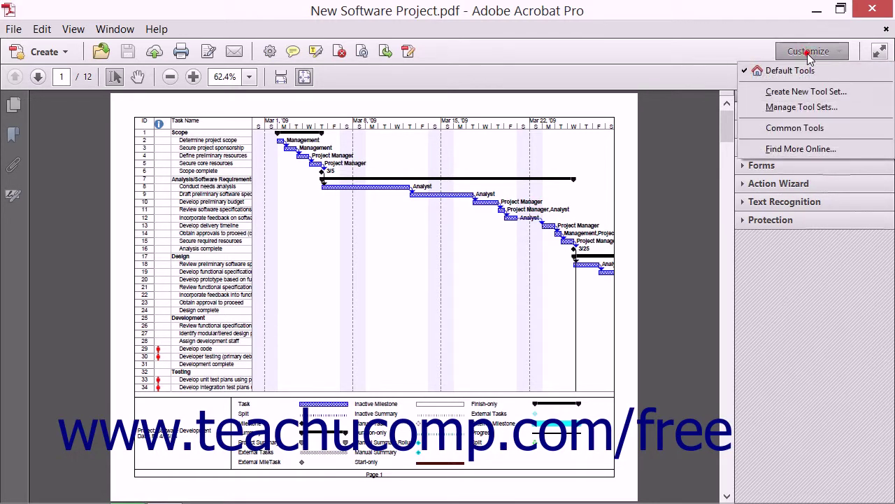
Choose Create New Tool Set from the Customize menu
click(806, 91)
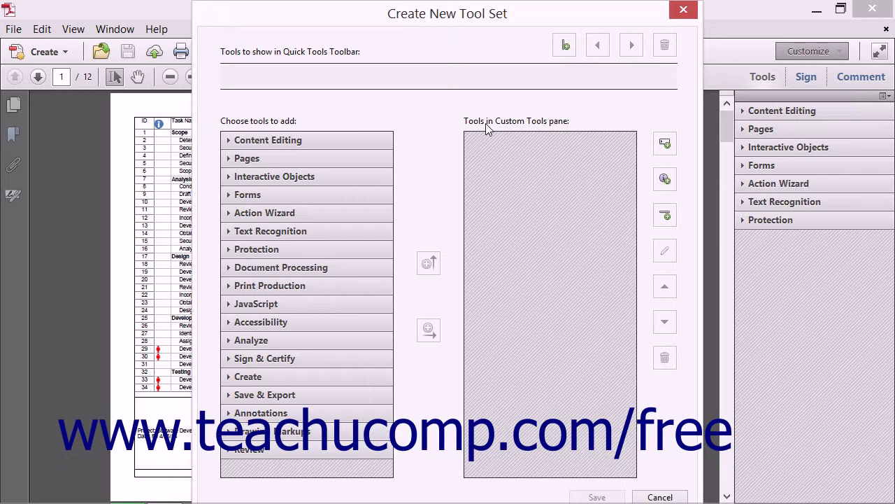
Add Add Text and Add Image from Content Editing to the Quick Tools Toolbar list
click(318, 140)
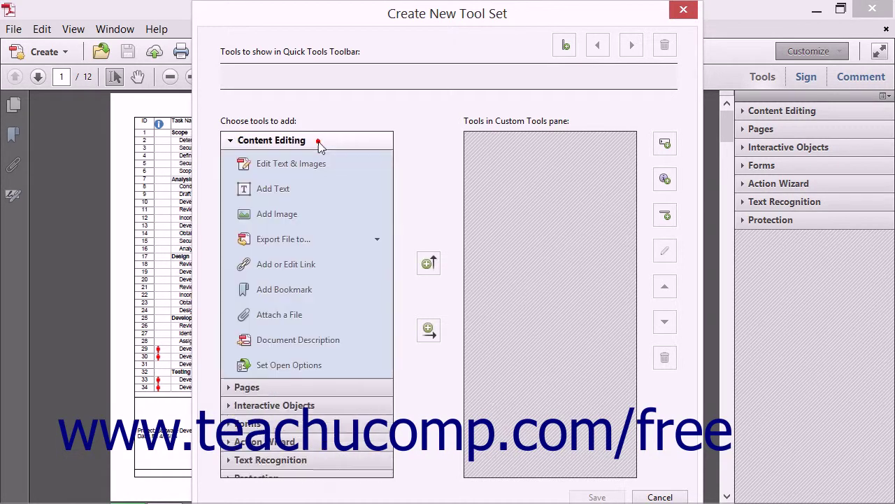
click(300, 189)
click(428, 263)
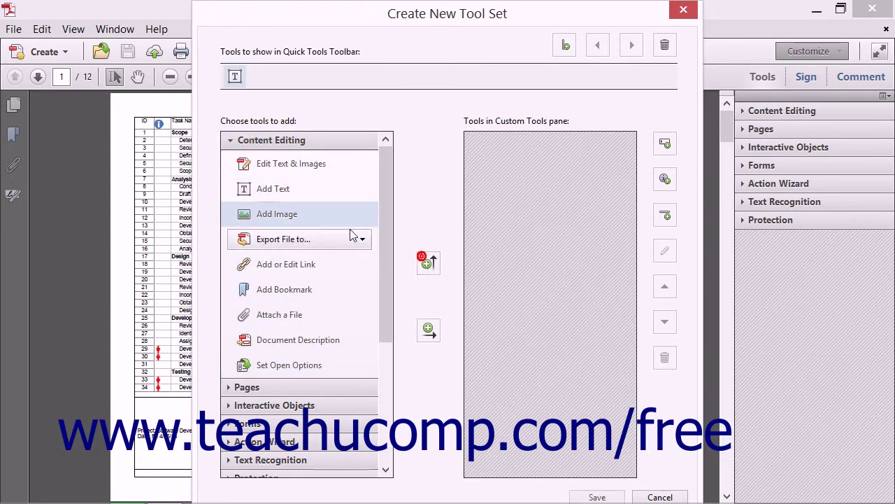
click(323, 214)
click(428, 263)
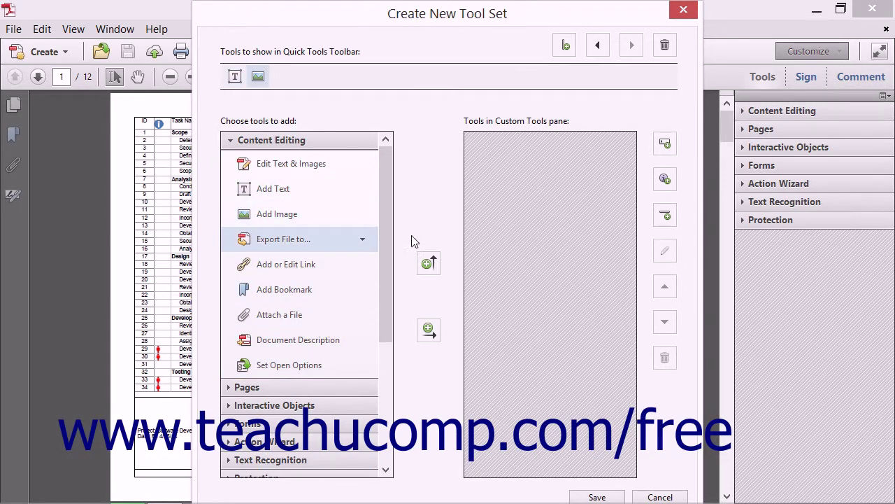
click(339, 144)
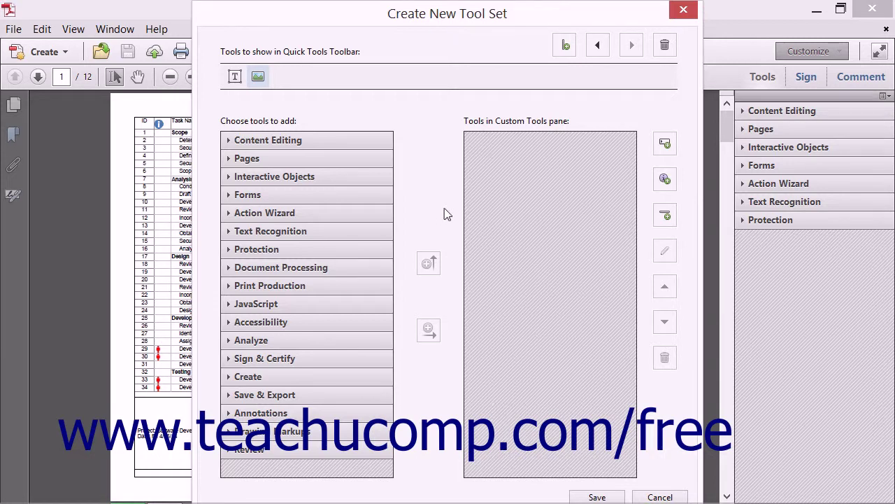
click(512, 123)
Add a custom tools panel named 'Export'
click(663, 147)
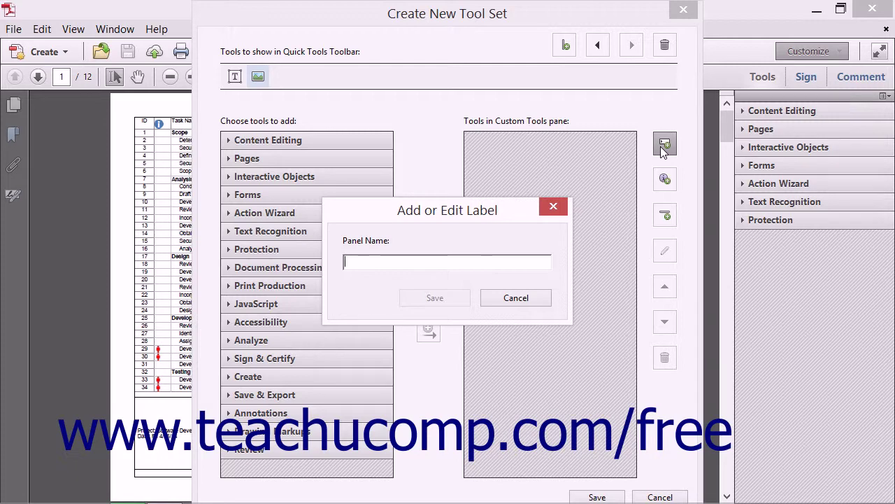
text(Export)
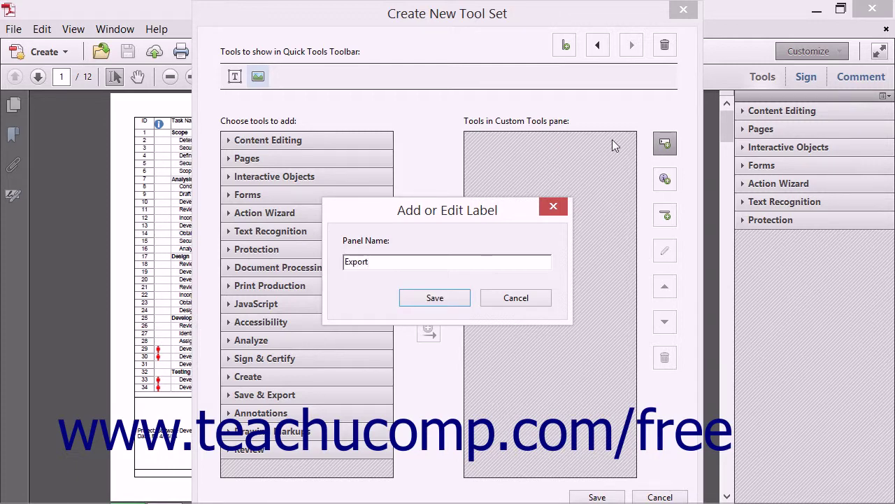
click(444, 298)
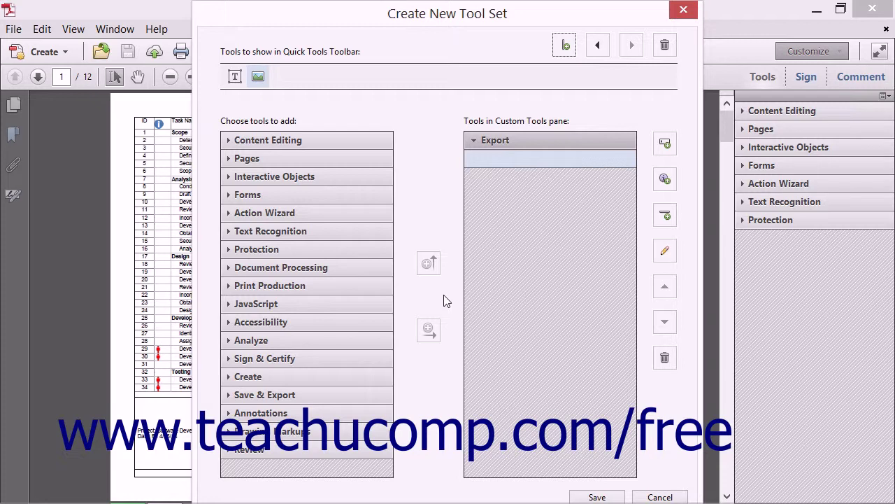
Add the instruction 'click these buttons' under the Export panel
click(666, 180)
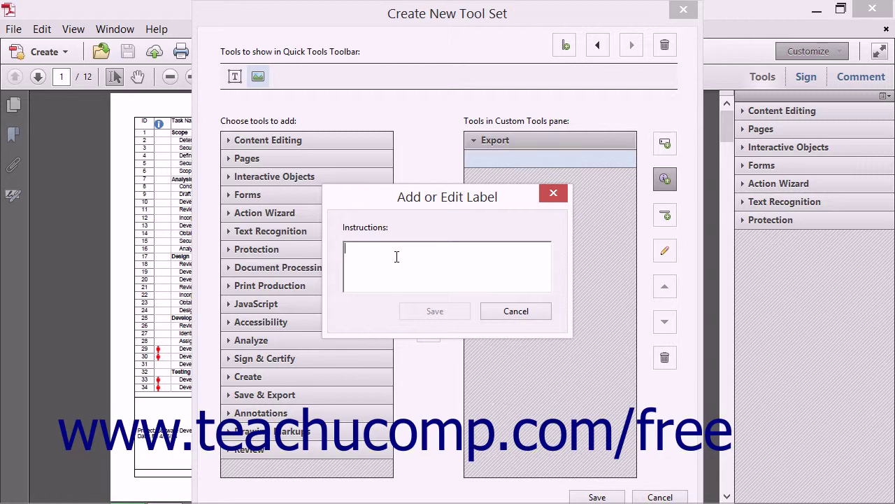
text(cli)
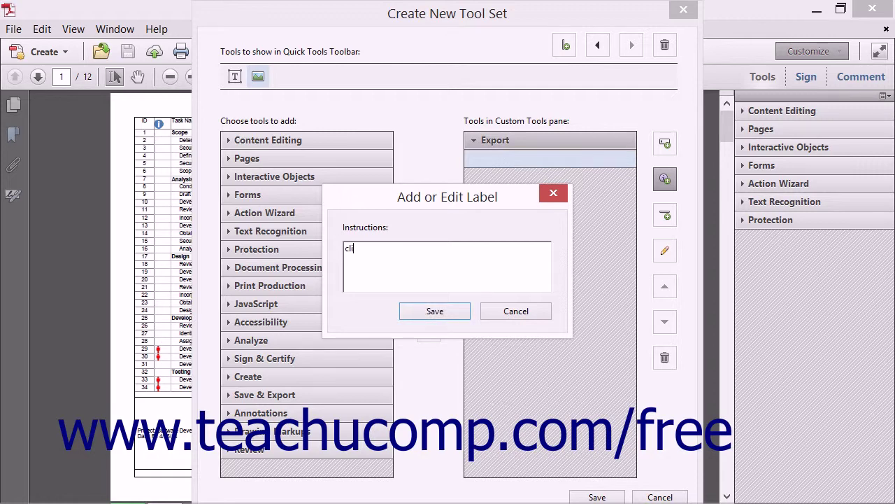
text(ck these buttons)
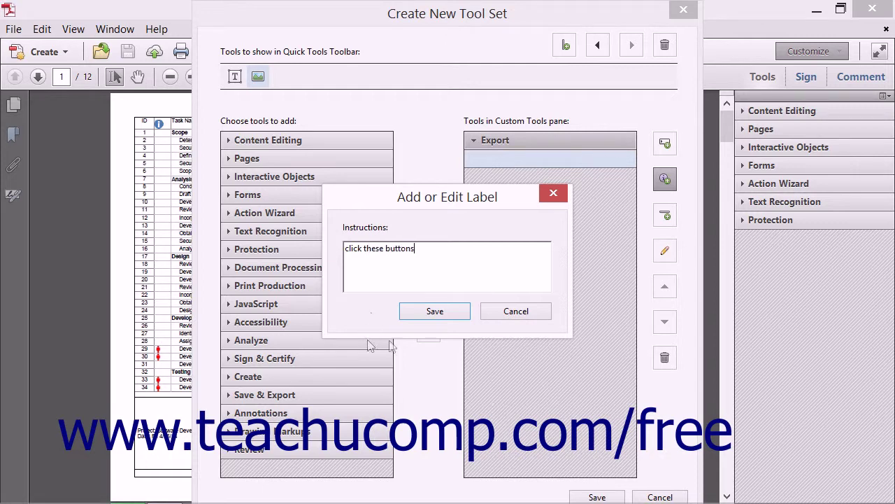
click(429, 314)
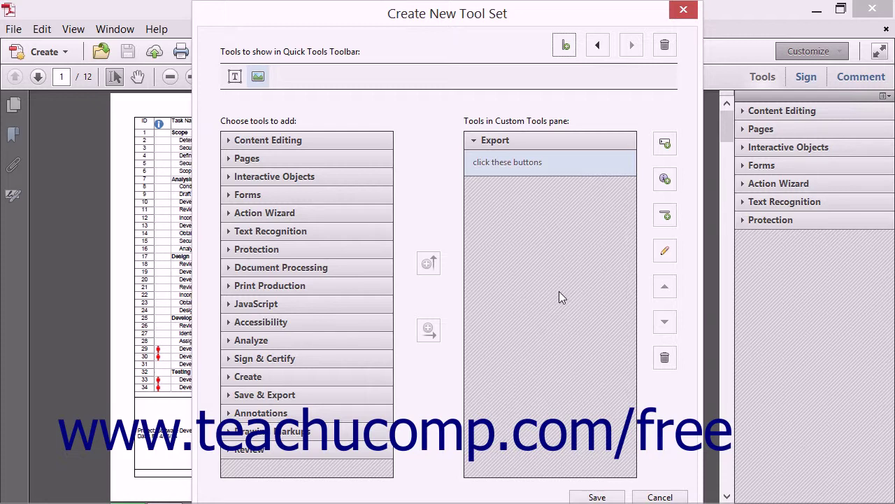
click(336, 395)
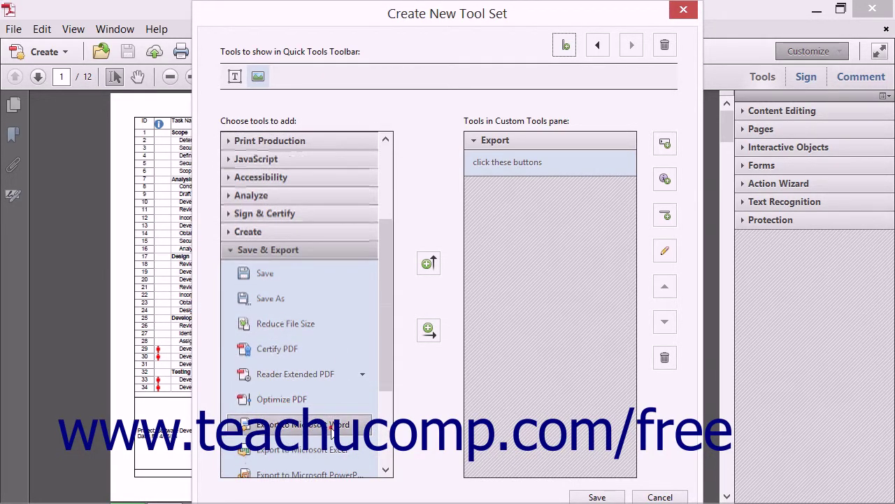
Place Export to Microsoft Word in the Export panel with a divider below the instruction
click(332, 432)
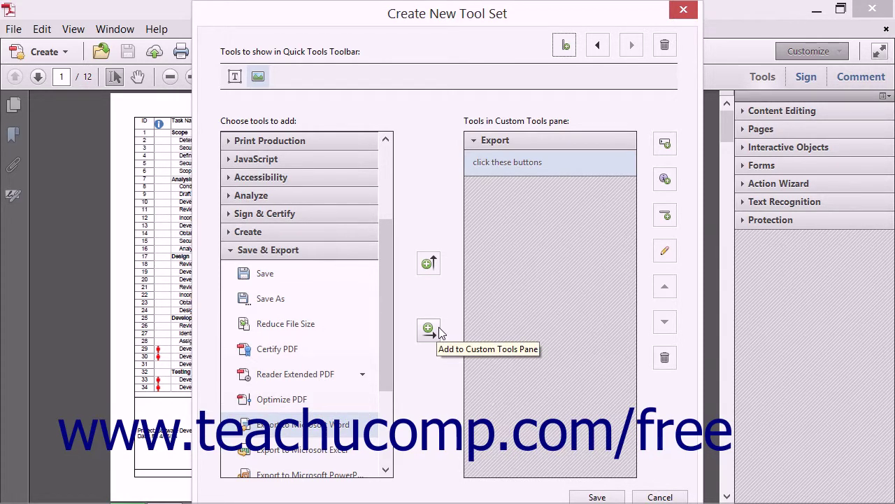
click(438, 329)
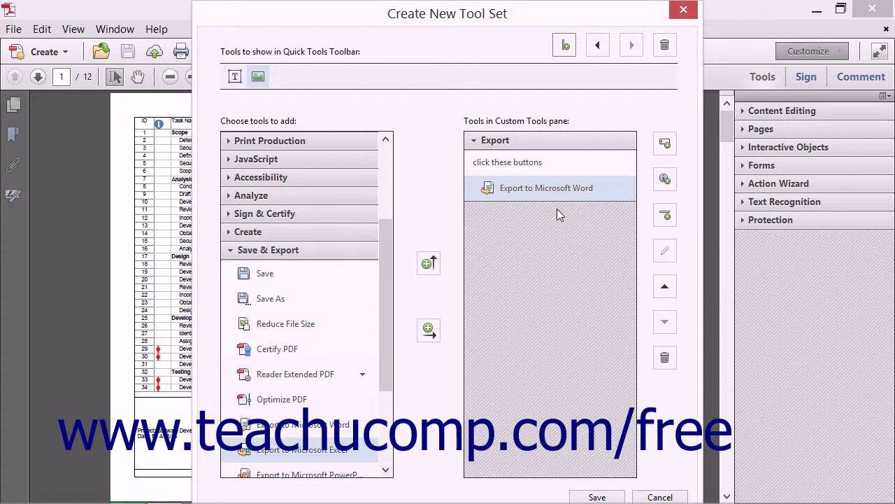
click(550, 166)
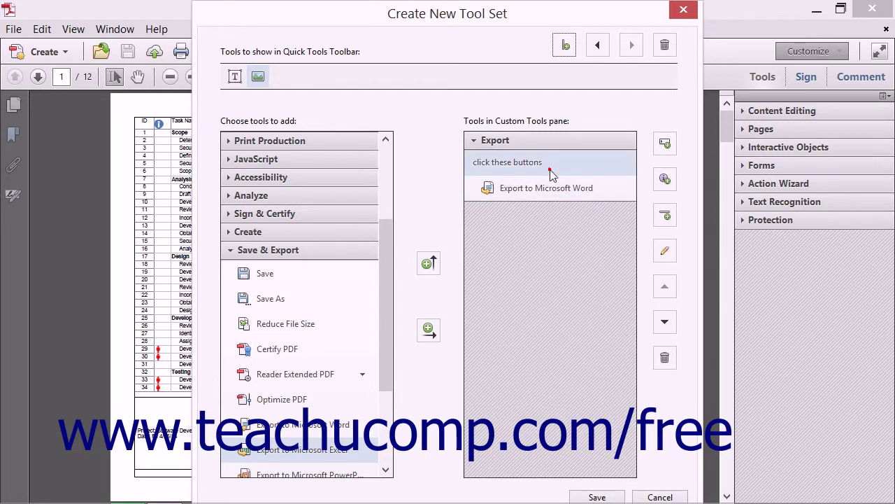
click(665, 217)
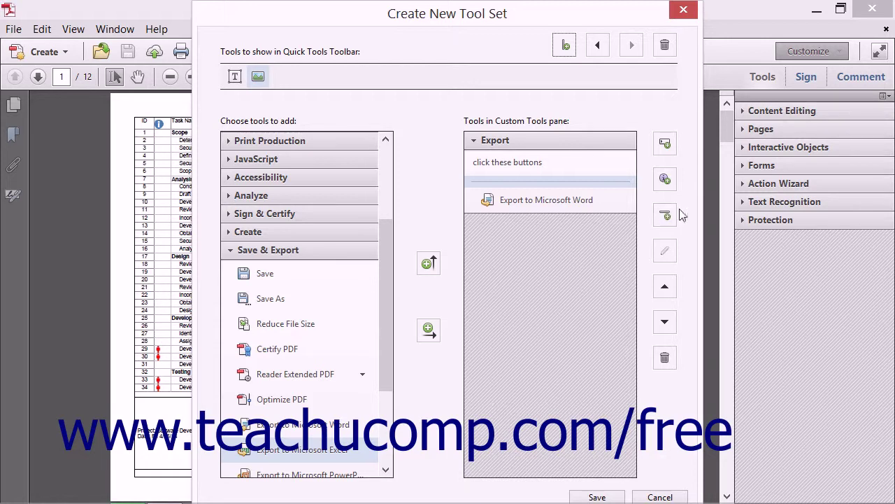
Add a second custom tools panel named 'New Panel' below Export
click(665, 144)
text(New)
key(alt+space)
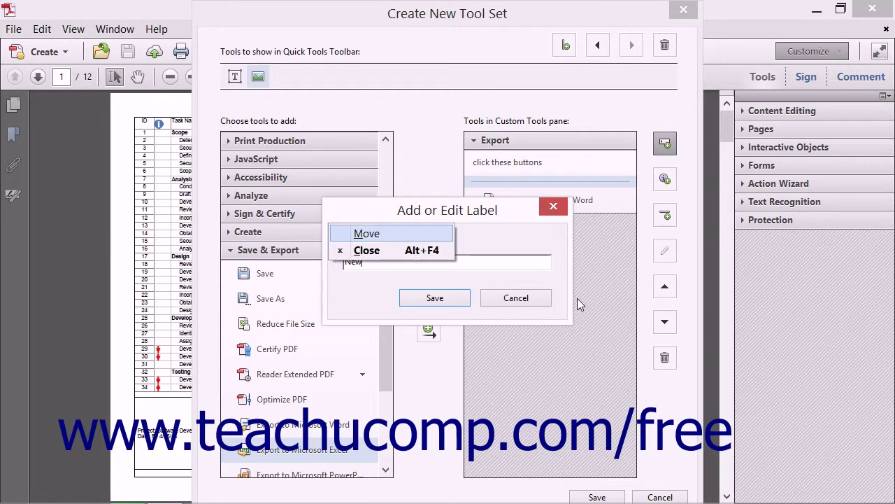
click(517, 261)
text(Panel)
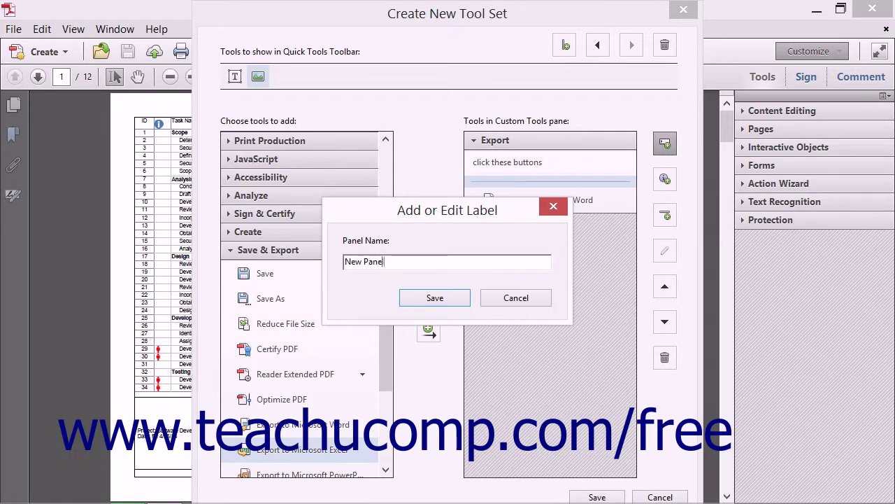
click(444, 298)
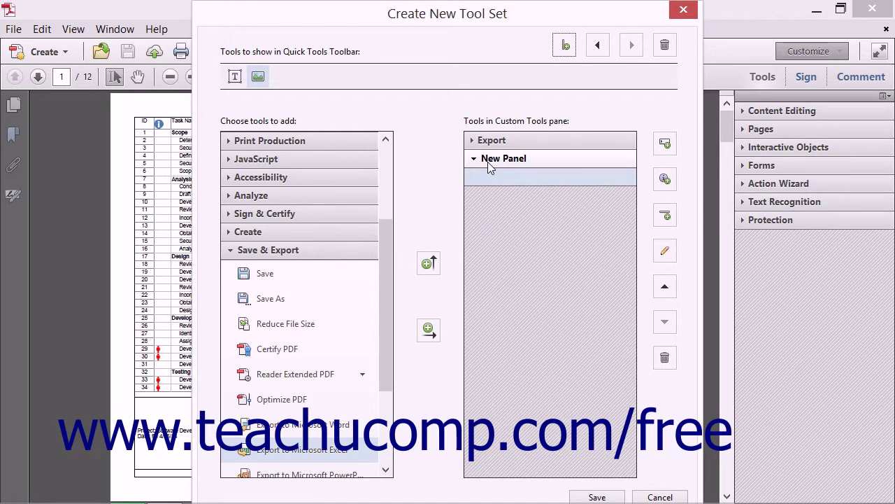
drag(489, 166, 493, 149)
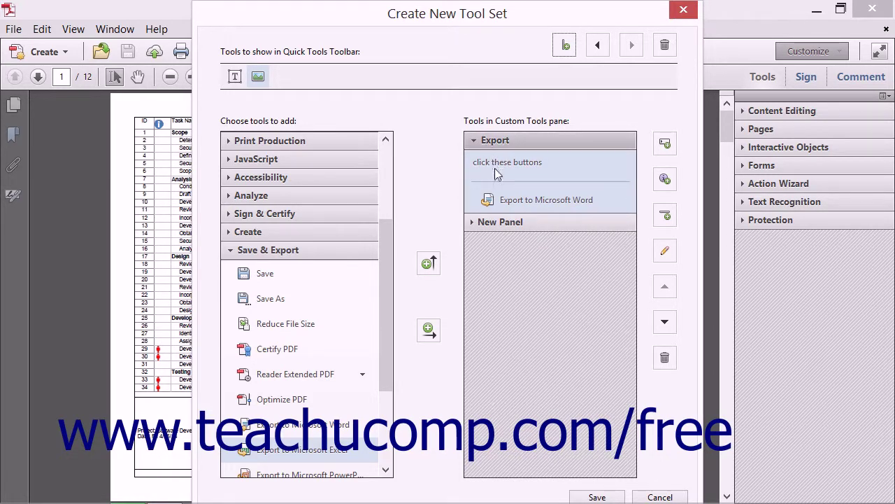
Add the Save As and Save tools from Save & Export into New Panel
click(496, 223)
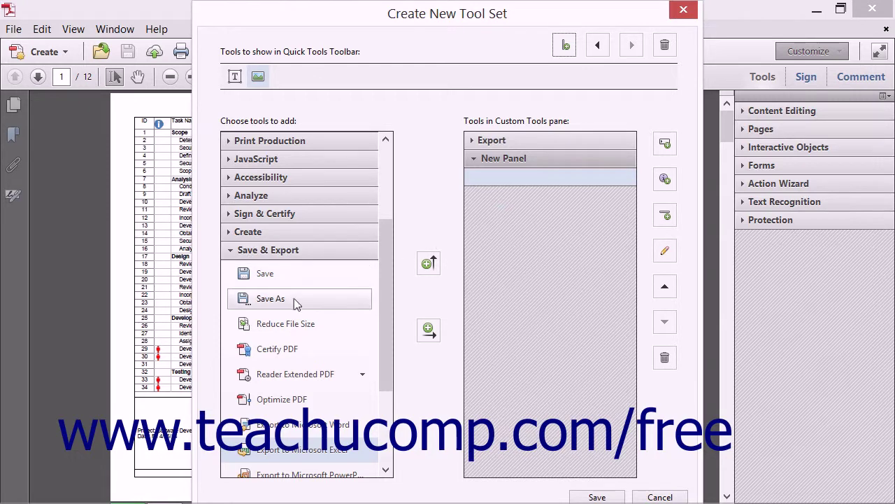
click(353, 300)
click(428, 328)
click(280, 274)
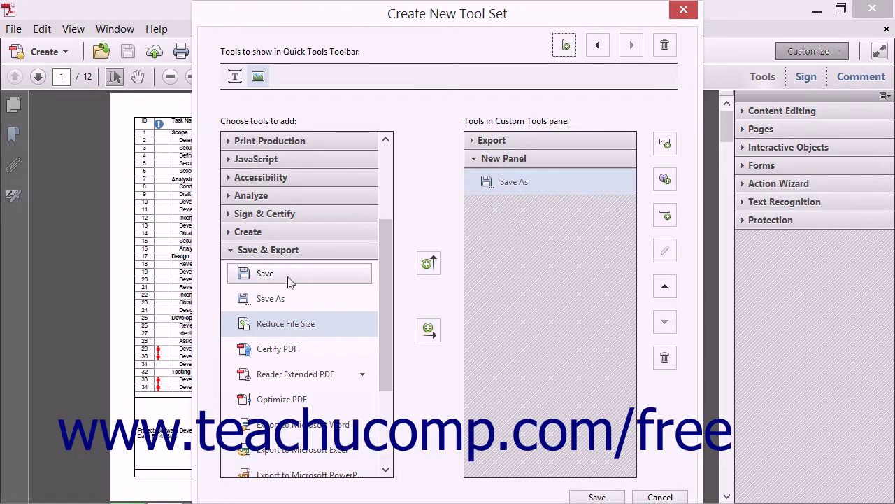
click(429, 327)
click(503, 142)
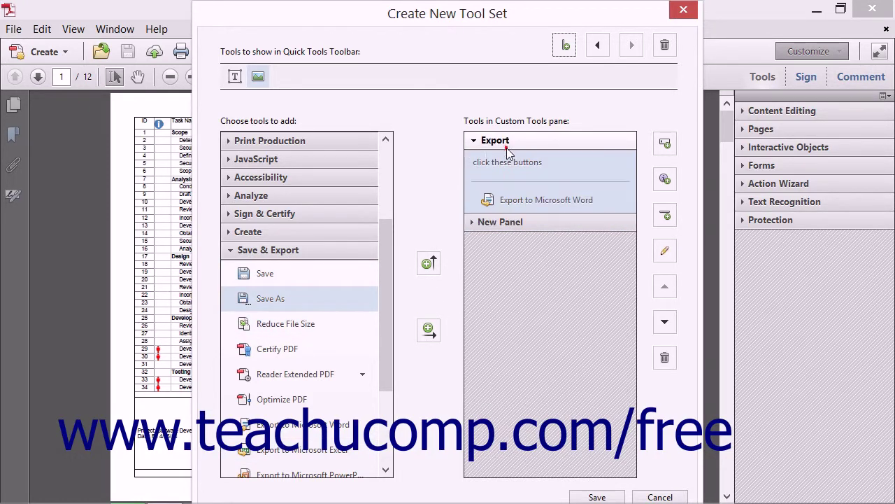
click(513, 222)
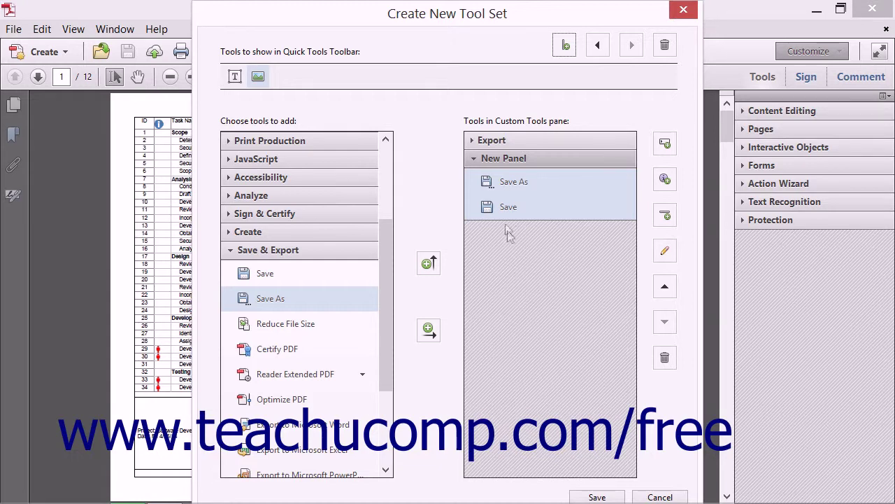
click(511, 207)
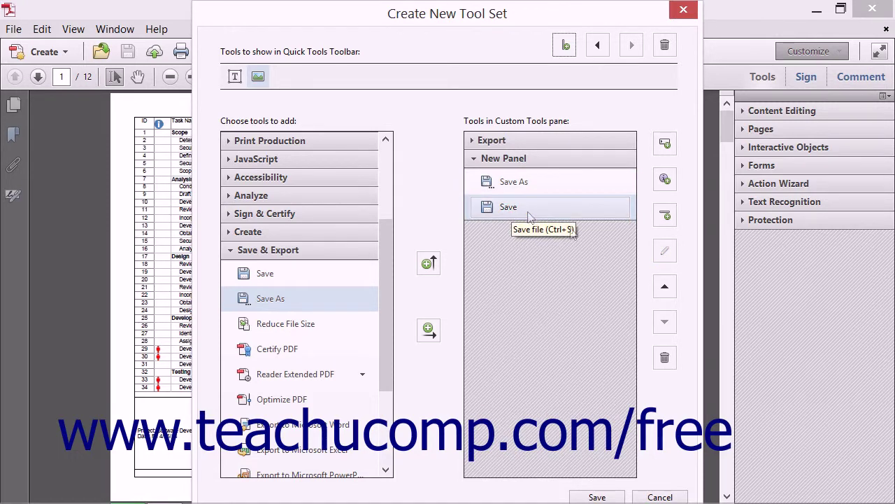
Move Save above Save As, then remove Save from New Panel
click(664, 288)
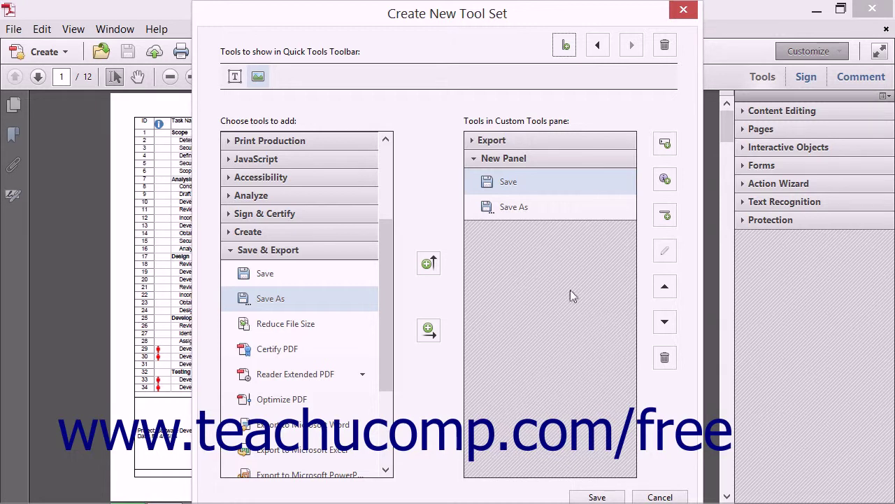
click(535, 184)
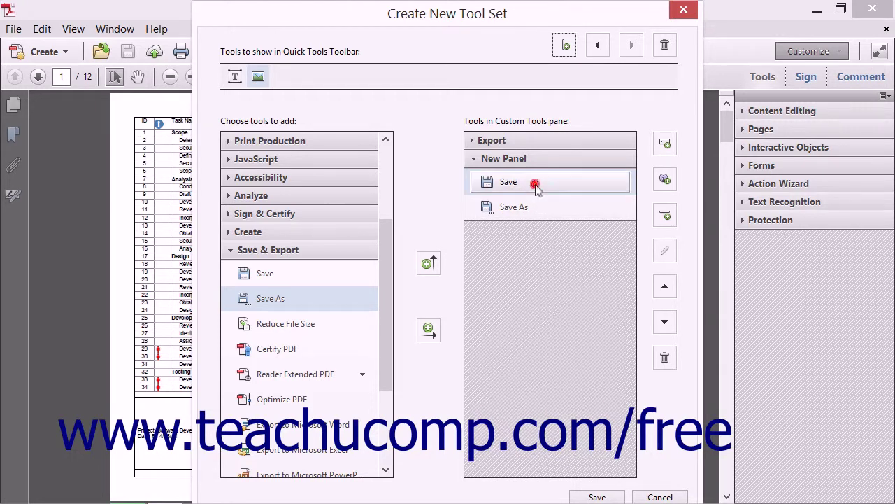
click(666, 359)
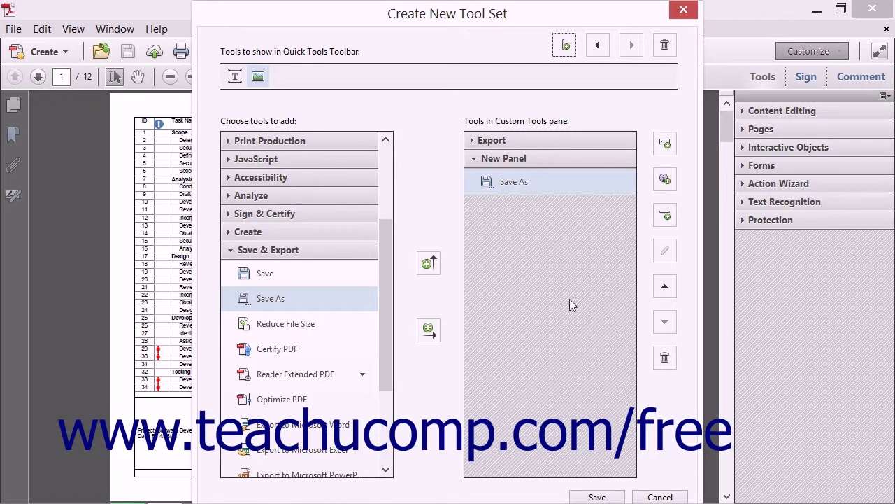
click(520, 140)
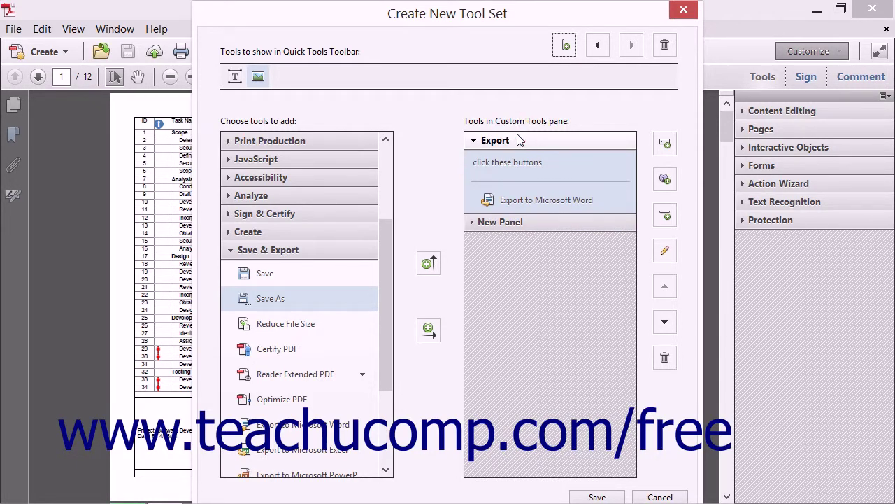
Change the Export panel's instruction to 'Click these buttons' with a capital C and save
click(519, 174)
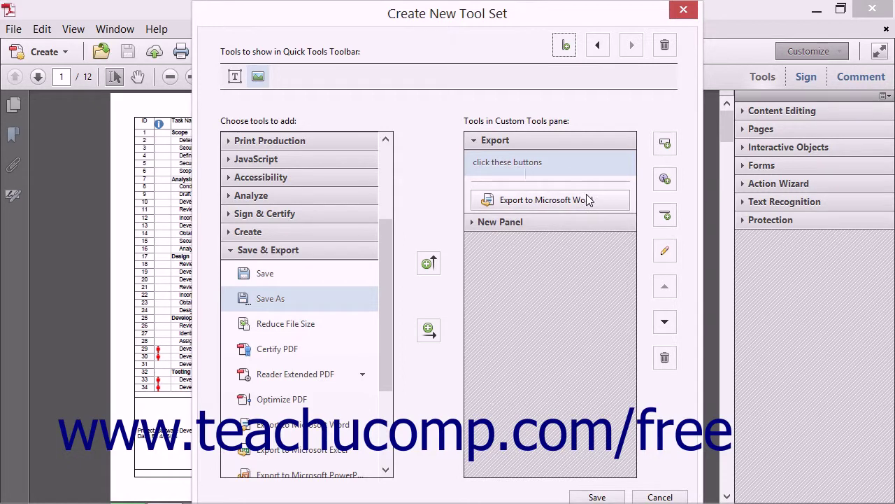
click(664, 252)
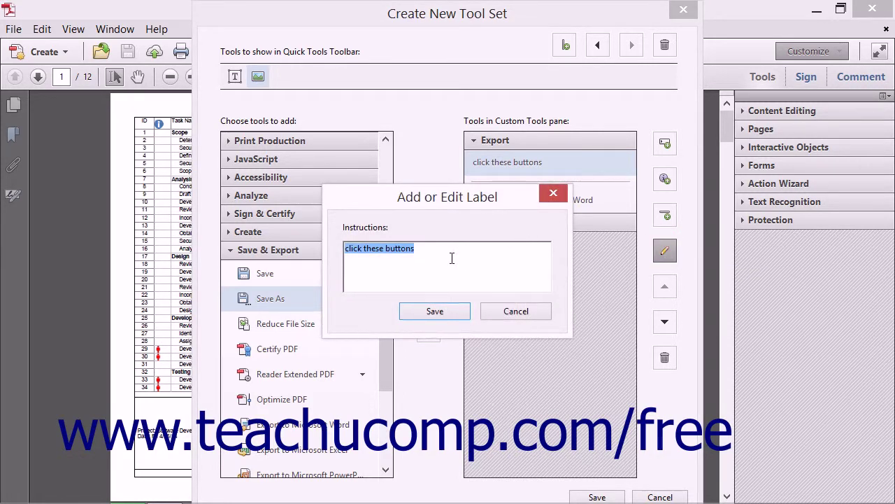
click(344, 249)
key(Delete)
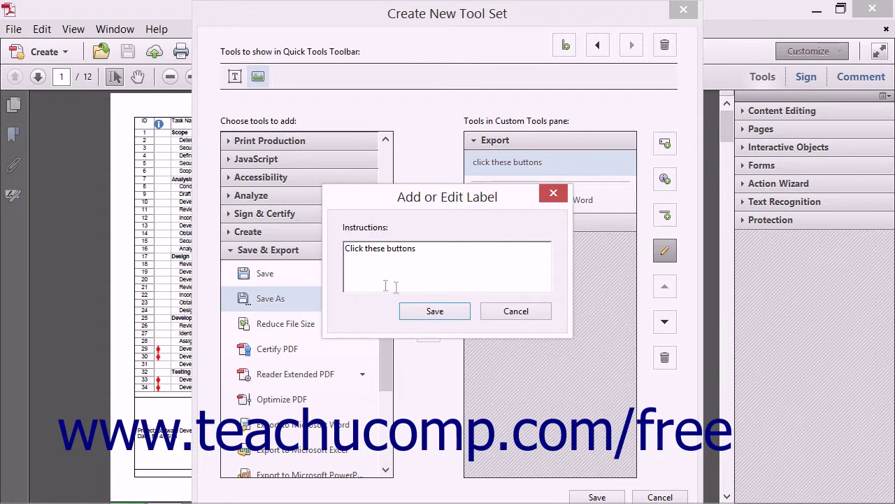
click(422, 314)
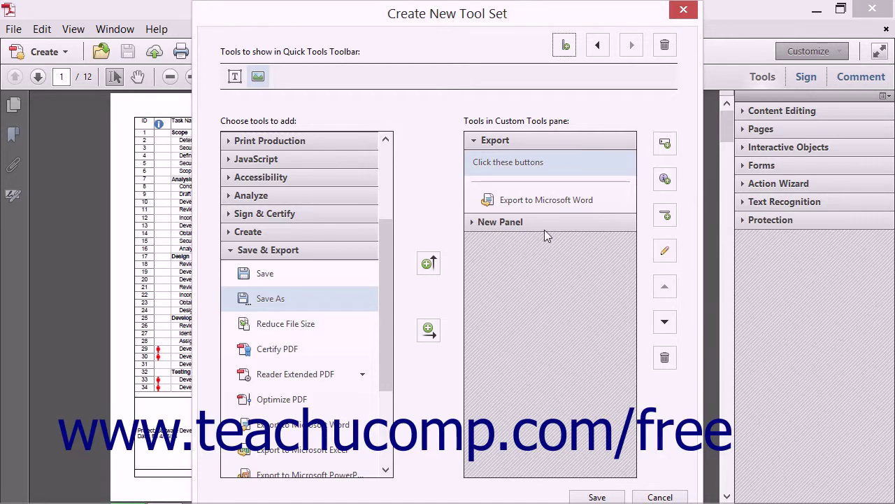
Save the custom tool set under the name 'My Tool Set'
click(395, 78)
click(504, 128)
click(596, 496)
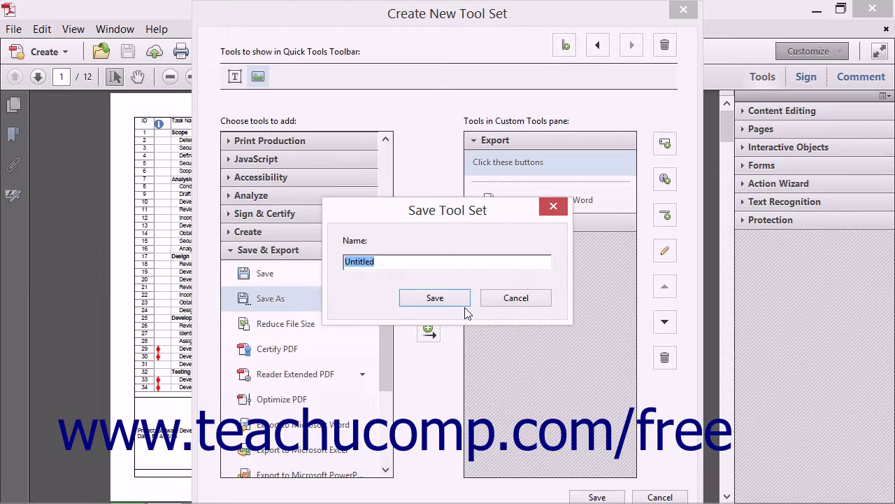
text(My T)
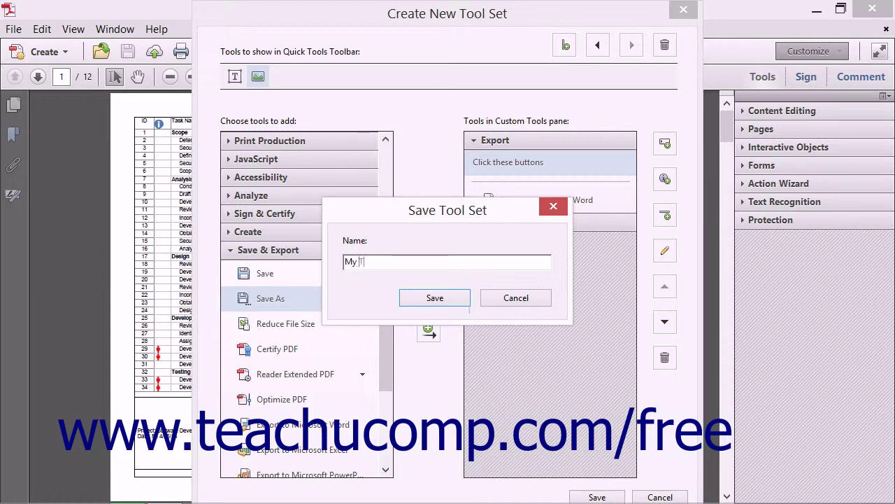
text(ool Set)
click(434, 302)
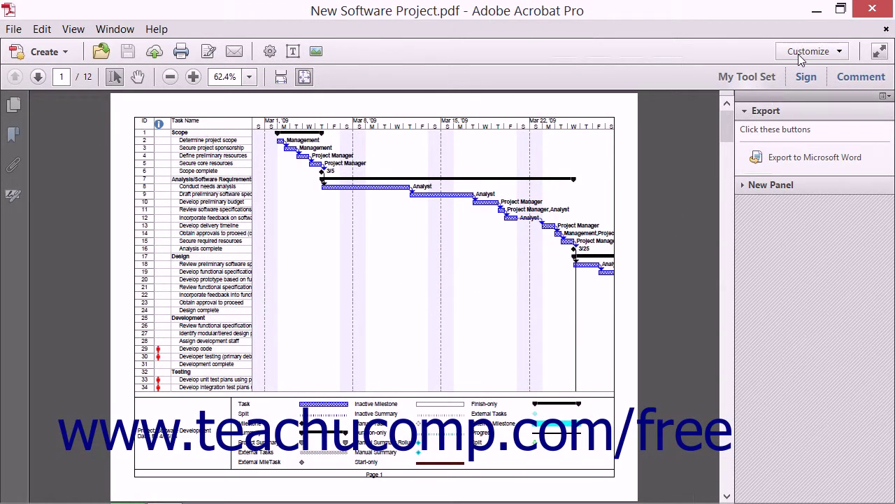
Switch to My Tool Set from View > Tool Sets, hiding and reshowing its pane
click(73, 29)
mouse_move(91, 120)
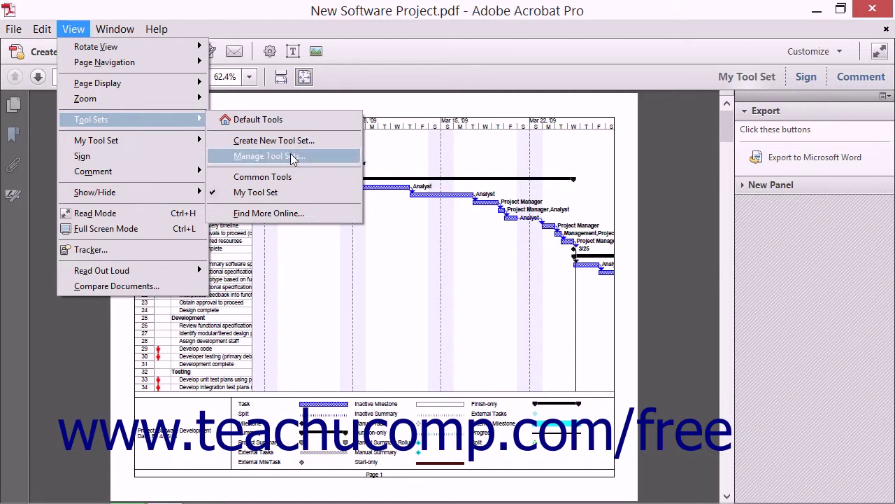
click(289, 193)
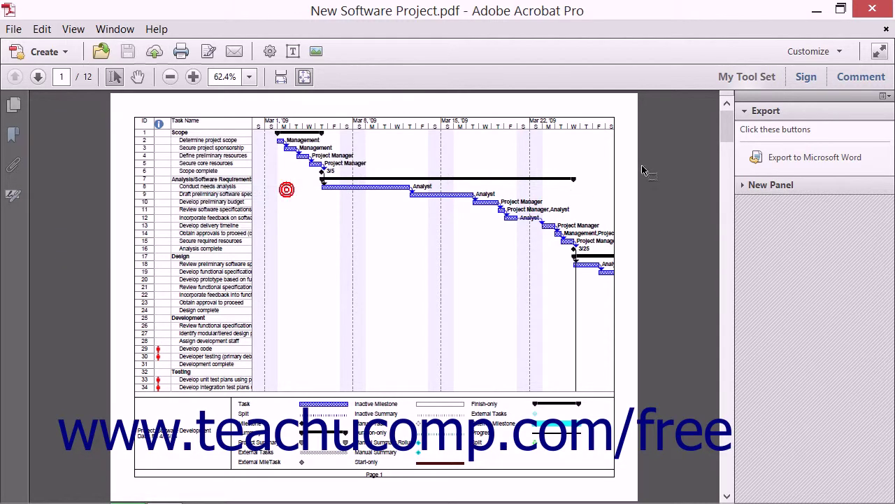
click(759, 77)
click(759, 77)
Switch to Common Tools, then back to Default Tools, and reopen the tool set list
click(808, 51)
click(795, 128)
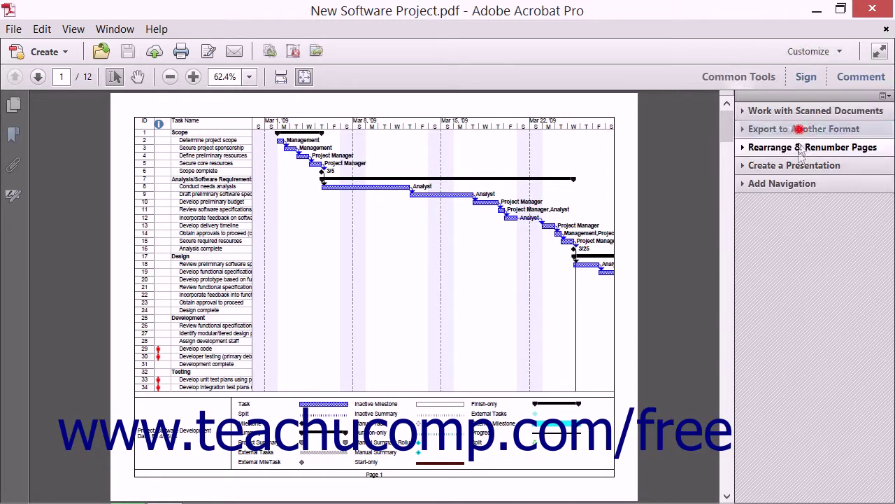
click(808, 52)
click(790, 71)
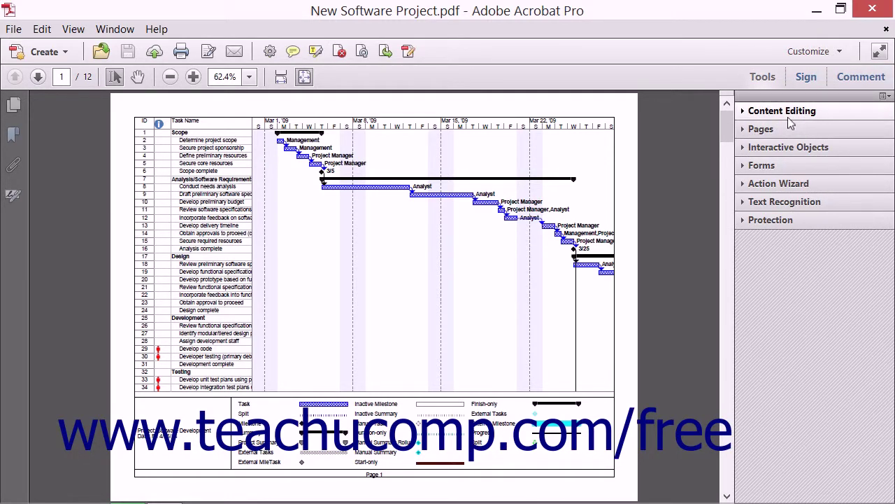
click(804, 56)
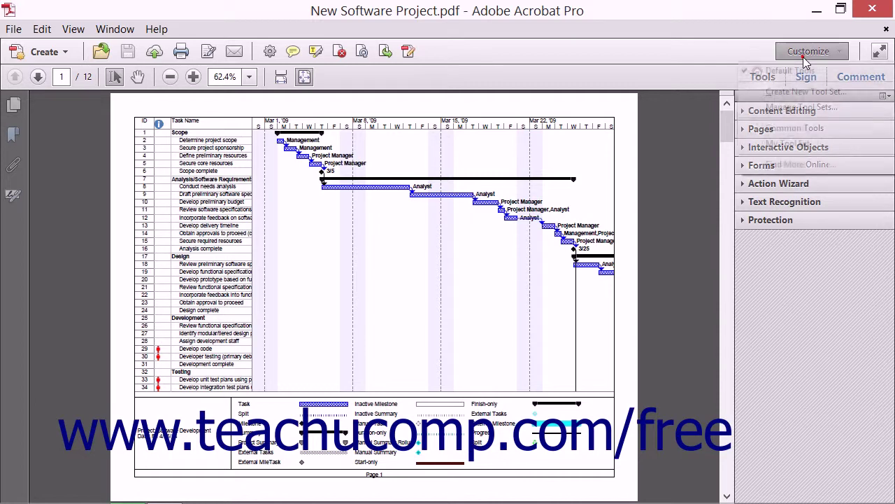